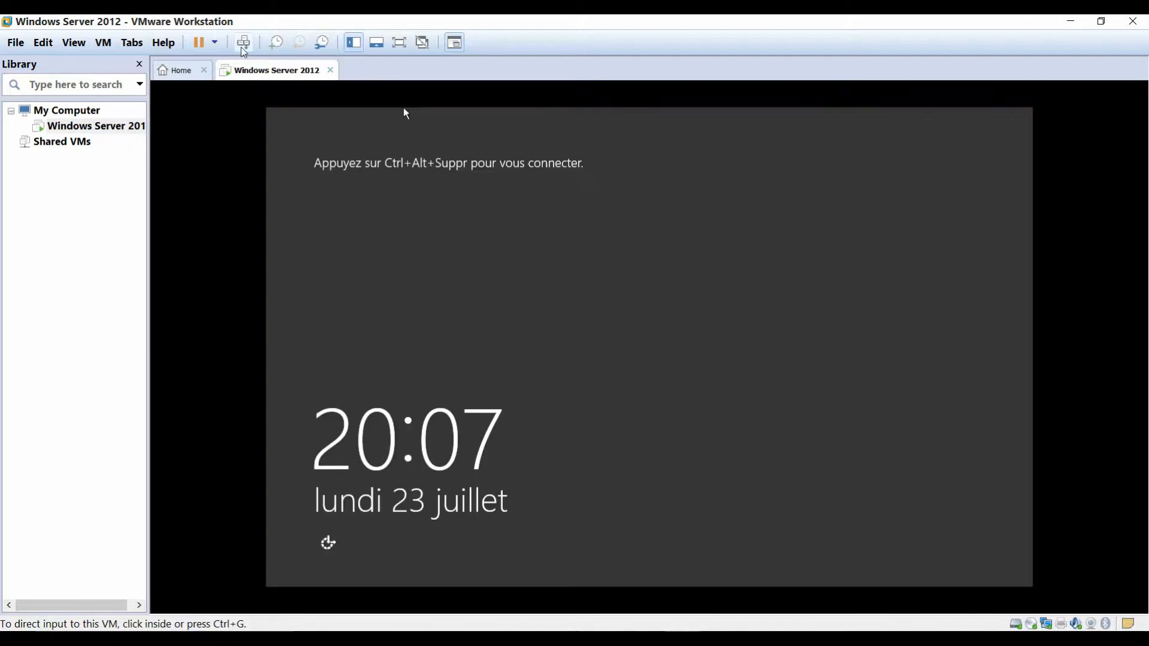
Log on to the Windows Server 2012 virtual machine as the domain administrator by entering the account password.
{"action": "left_click", "coordinate": [243, 42]}
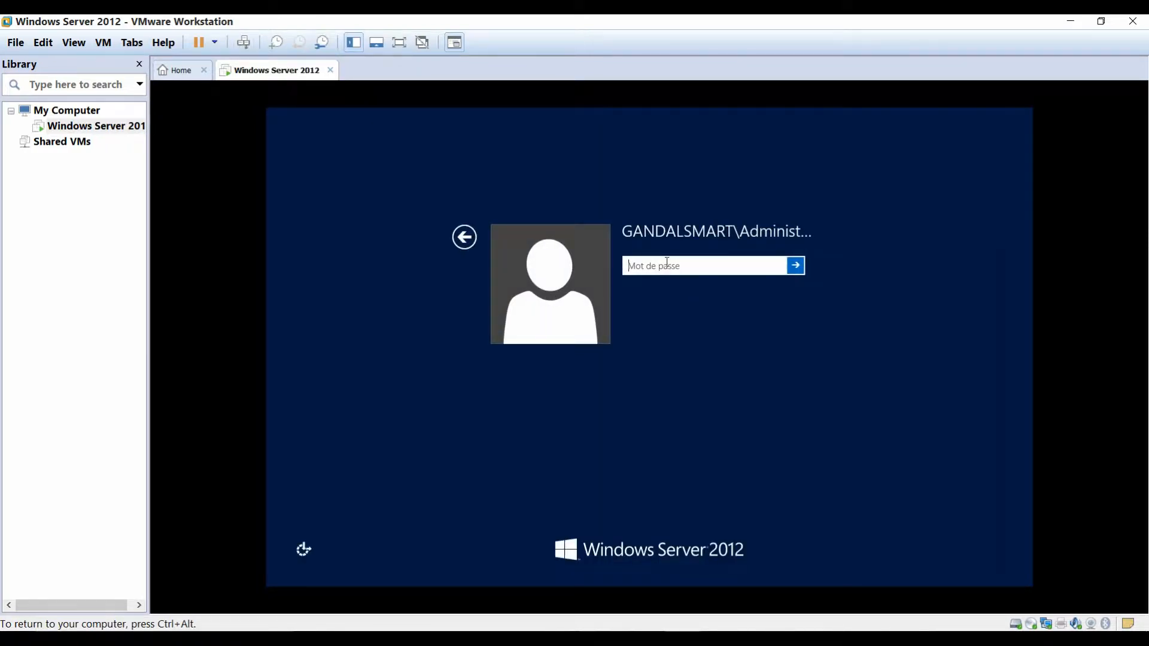
{"action": "type", "text": "•••••••"}
{"action": "key", "text": "Return"}
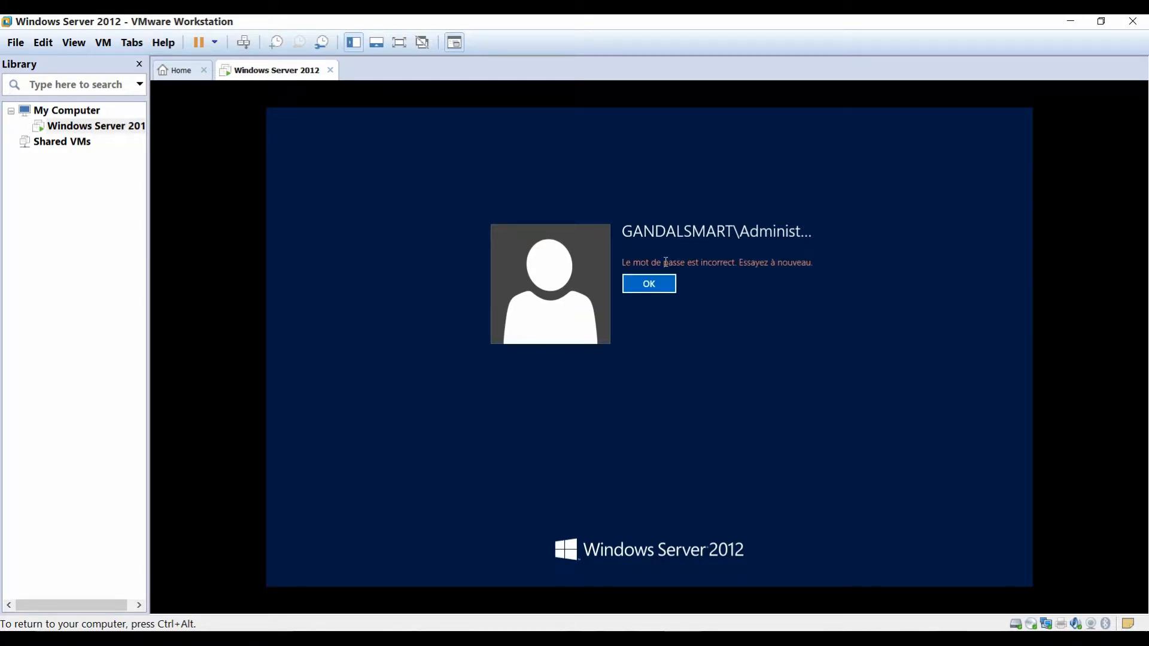
{"action": "key", "text": "Return"}
{"action": "type", "text": "•••"}
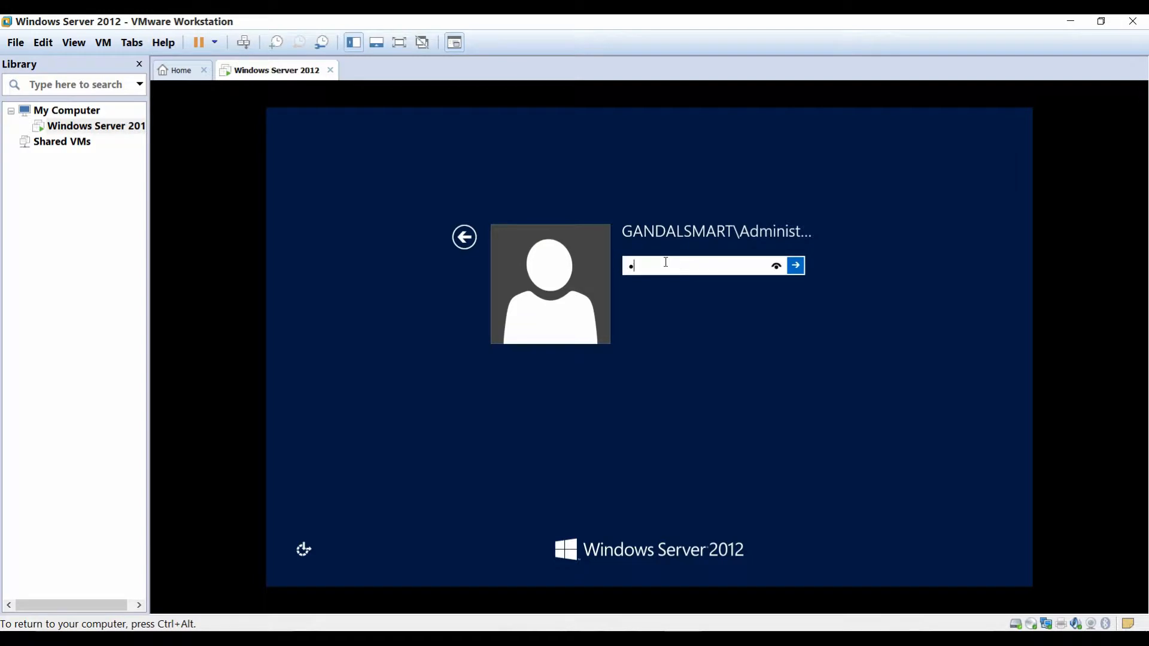
{"action": "type", "text": "••••"}
{"action": "key", "text": "Return"}
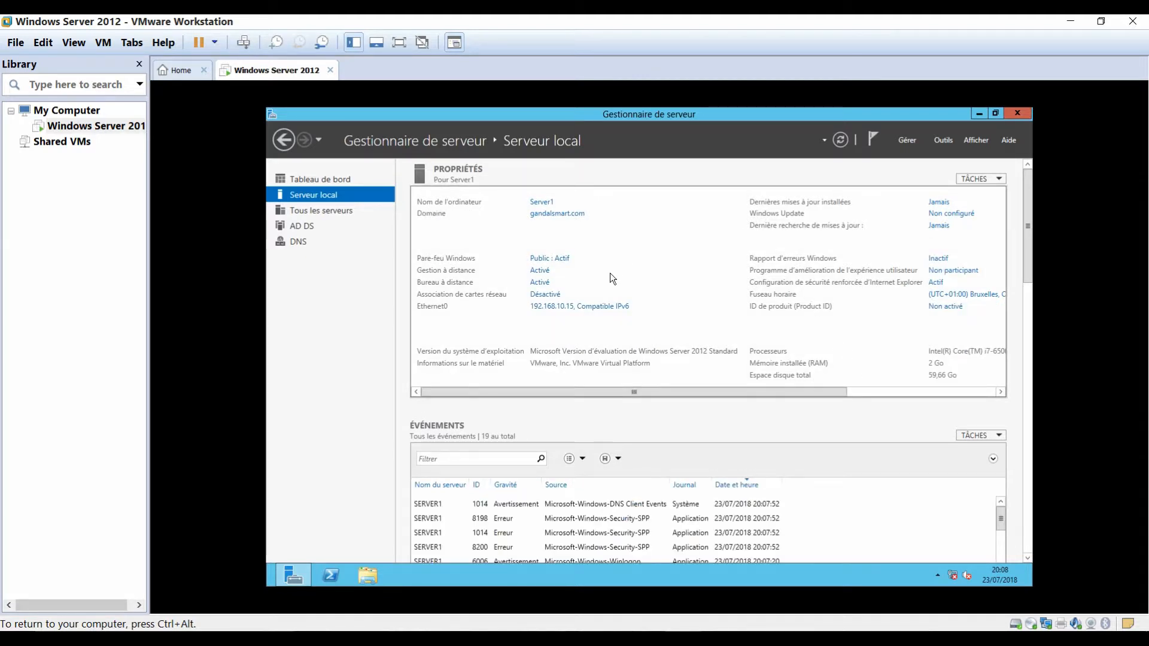
Examine the IPv4 address and subnet mask in the server's Ethernet0 connection details, then close the network windows.
{"action": "left_click", "coordinate": [560, 311]}
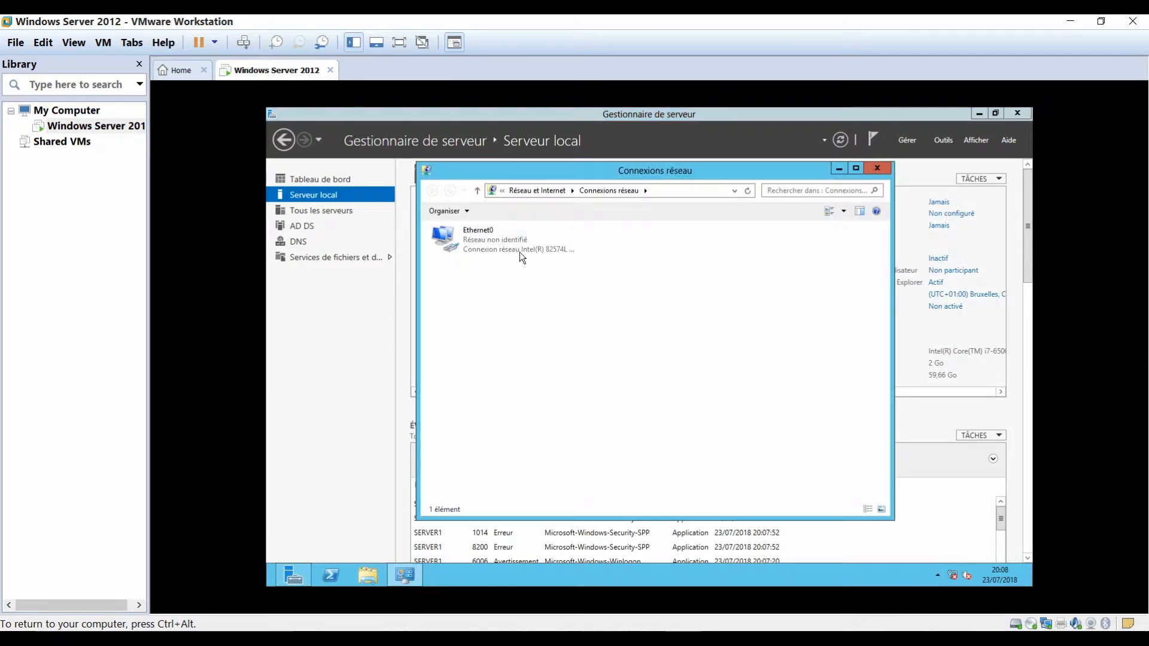
{"action": "double_click", "coordinate": [509, 242]}
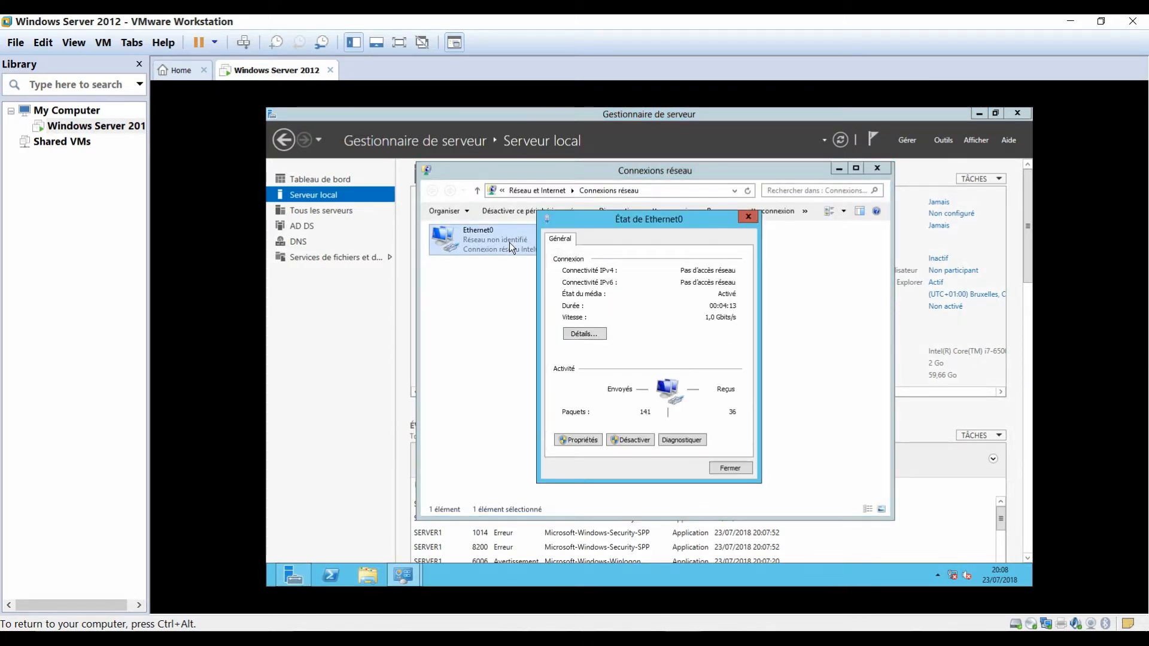
{"action": "left_click", "coordinate": [582, 333]}
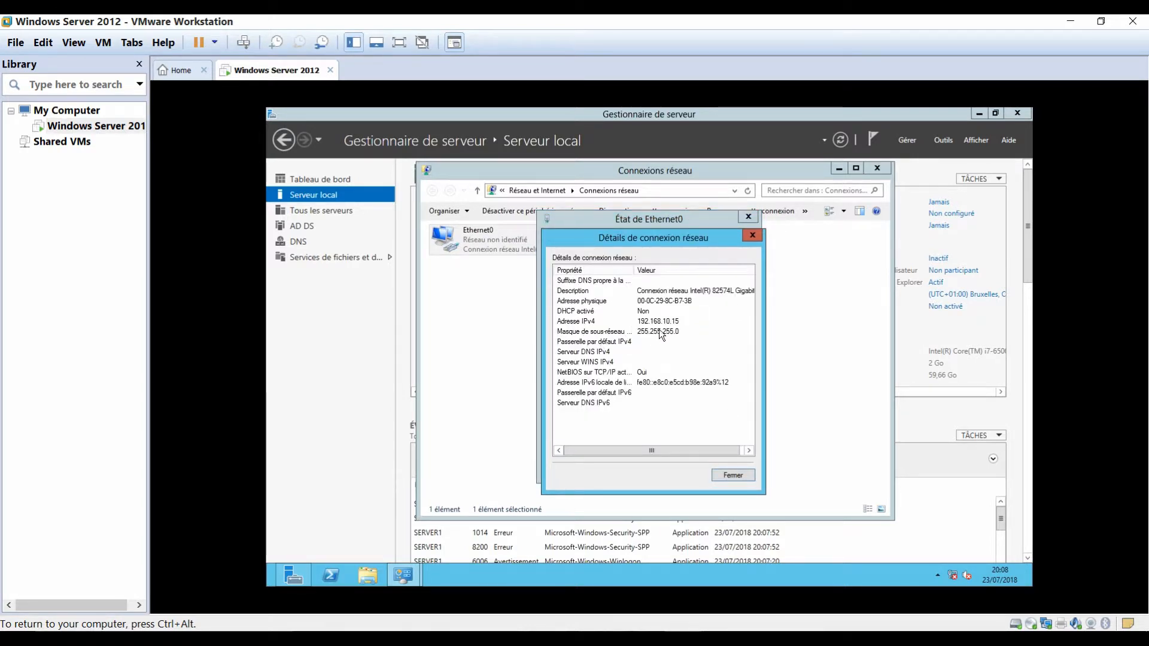
{"action": "left_click", "coordinate": [736, 476]}
{"action": "left_click", "coordinate": [730, 468]}
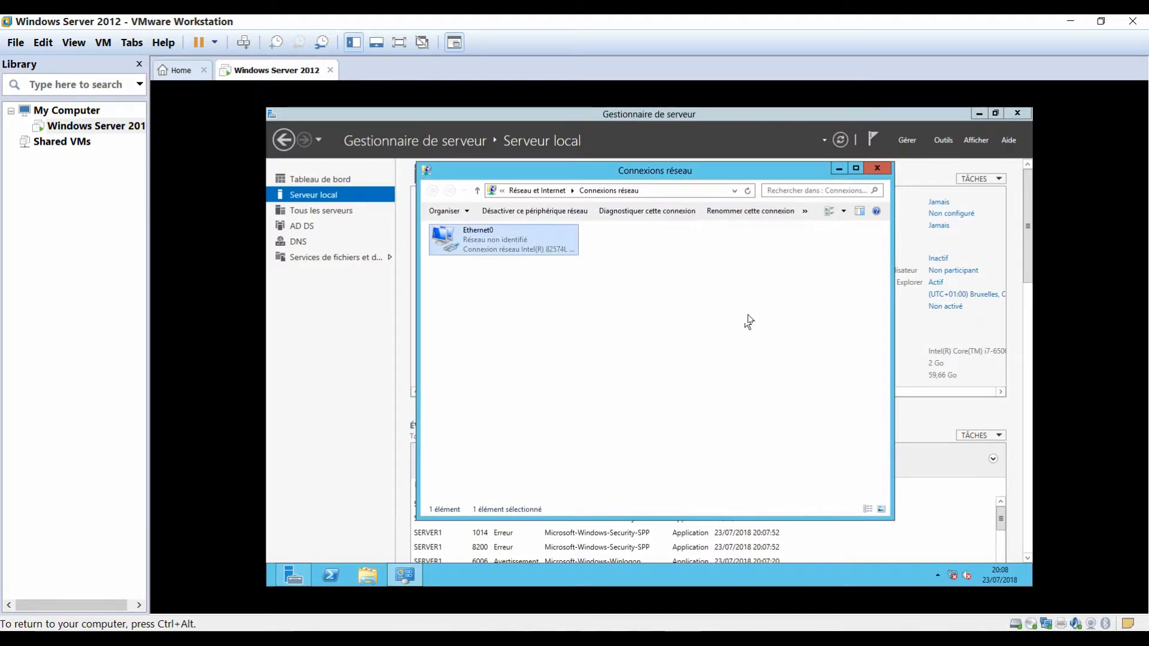
{"action": "left_click", "coordinate": [877, 170]}
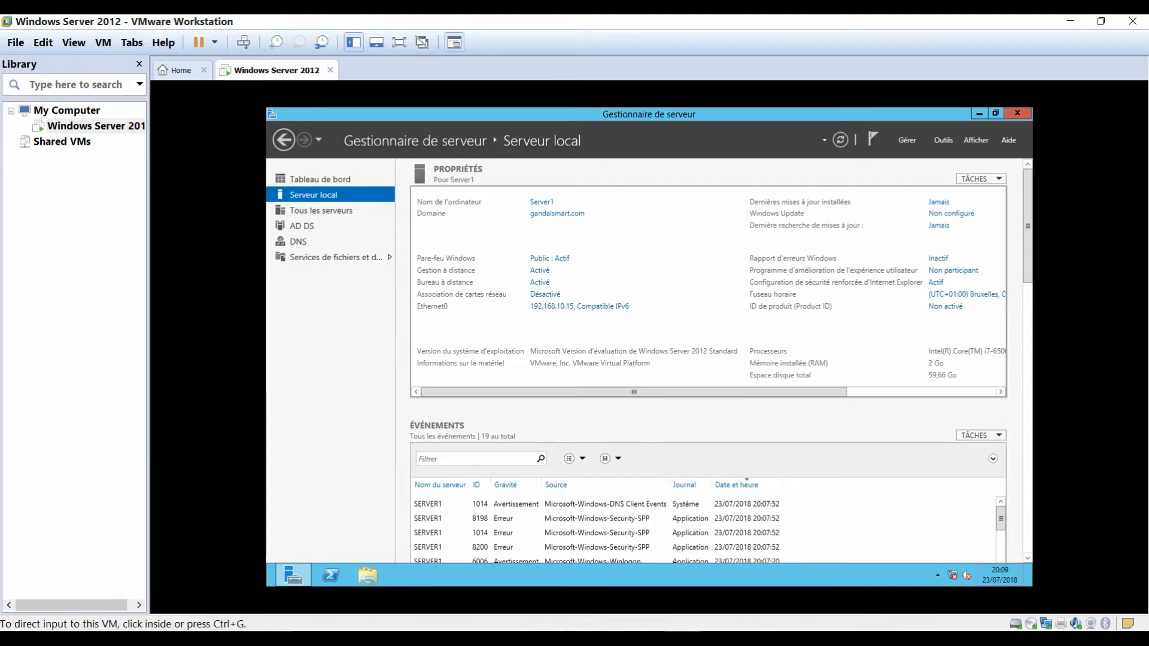
Switch from the virtual machine to the host computer and open its list of network adapter connections.
{"action": "left_click", "coordinate": [1071, 21]}
{"action": "key", "text": "super"}
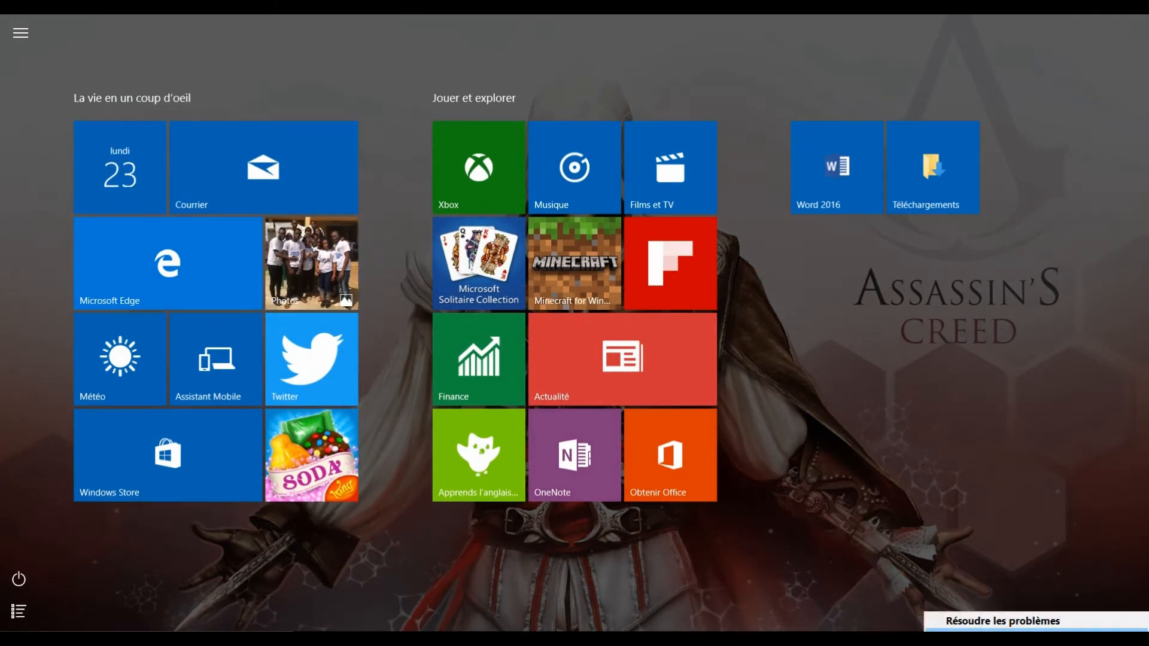
{"action": "left_click", "coordinate": [981, 632]}
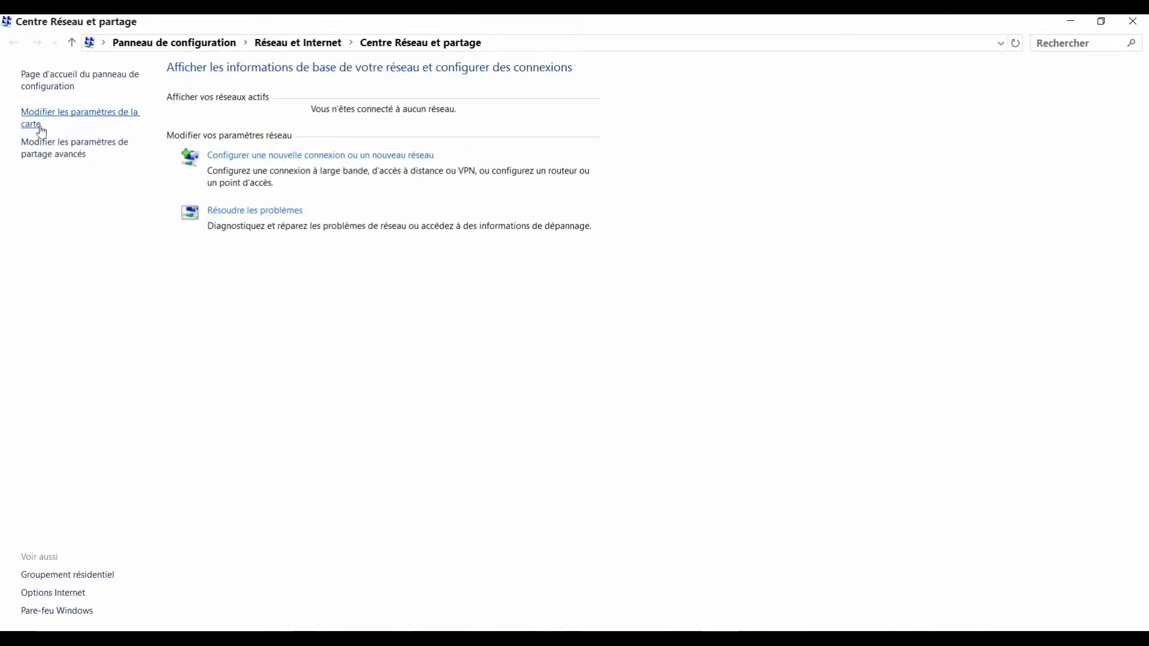
{"action": "left_click", "coordinate": [126, 119]}
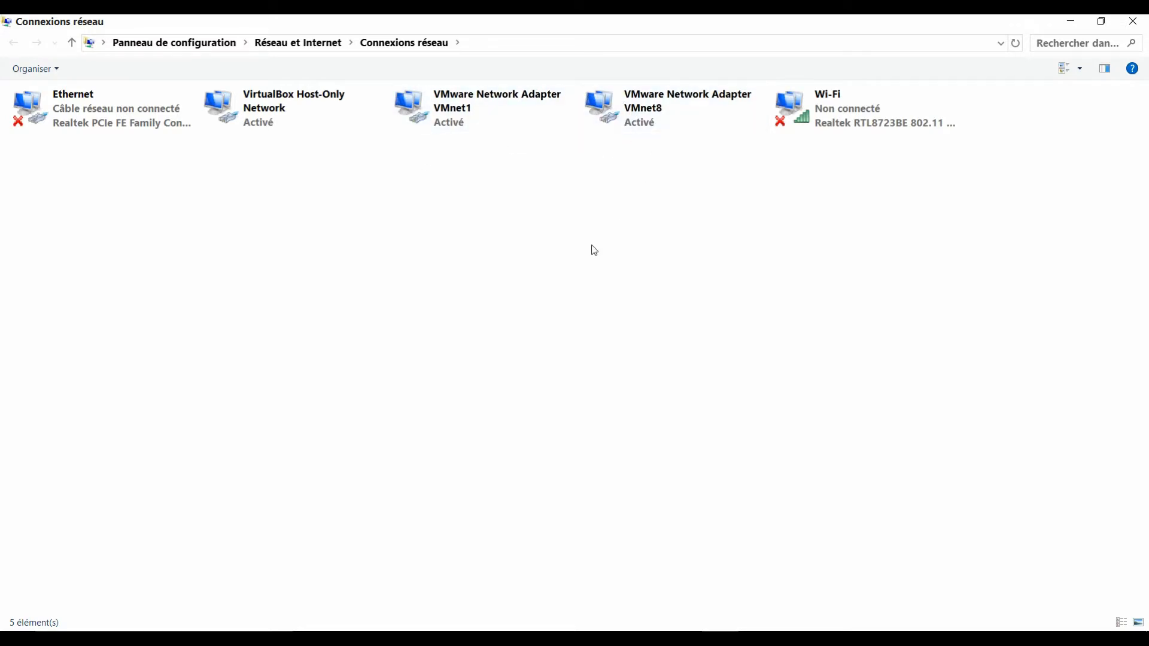
{"action": "left_click", "coordinate": [684, 640]}
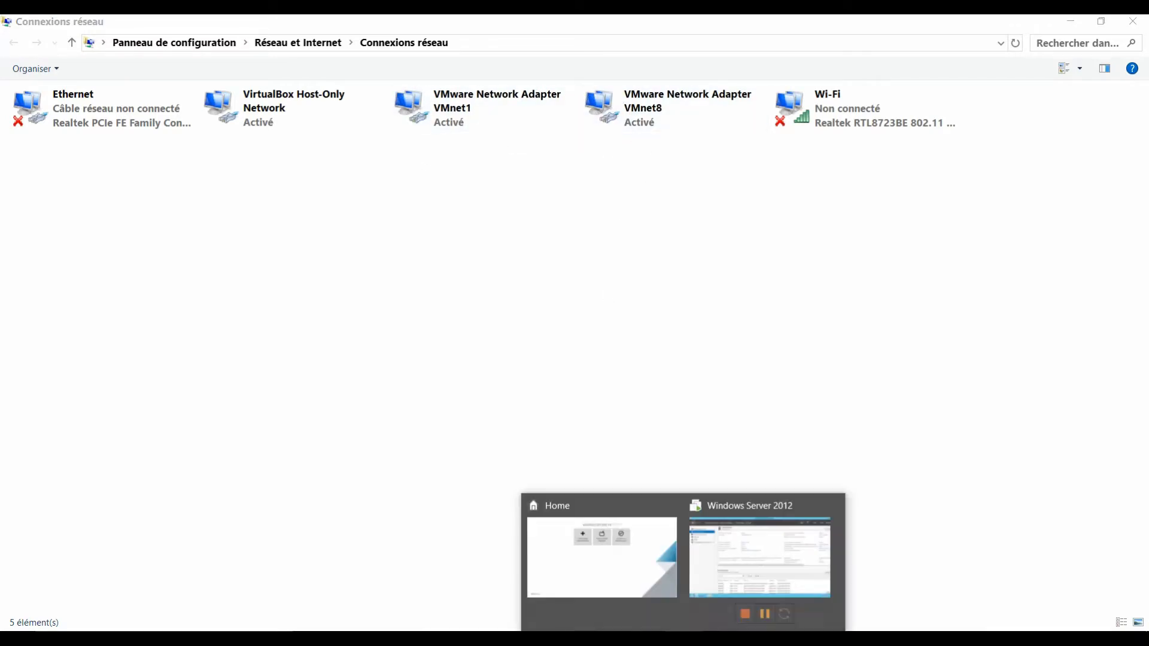
{"action": "left_click", "coordinate": [659, 364]}
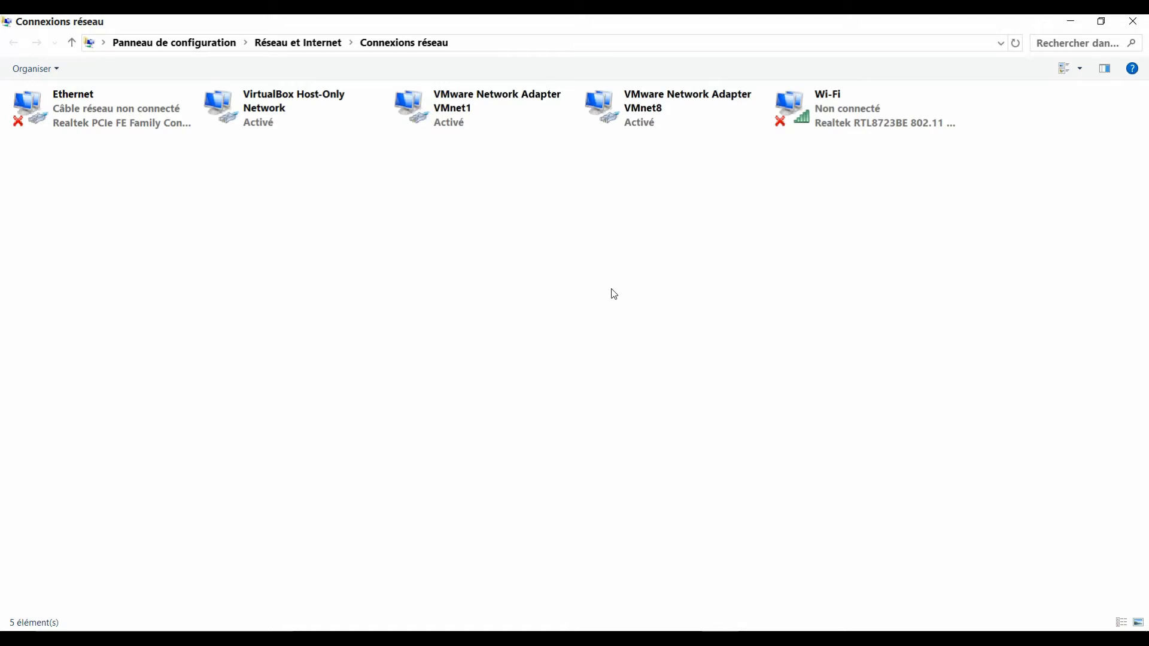
Give the host's VMware Network Adapter VMnet8 the static IPv4 address 192.168.10.10 with subnet mask 255.255.255.0, and save its properties.
{"action": "double_click", "coordinate": [639, 114]}
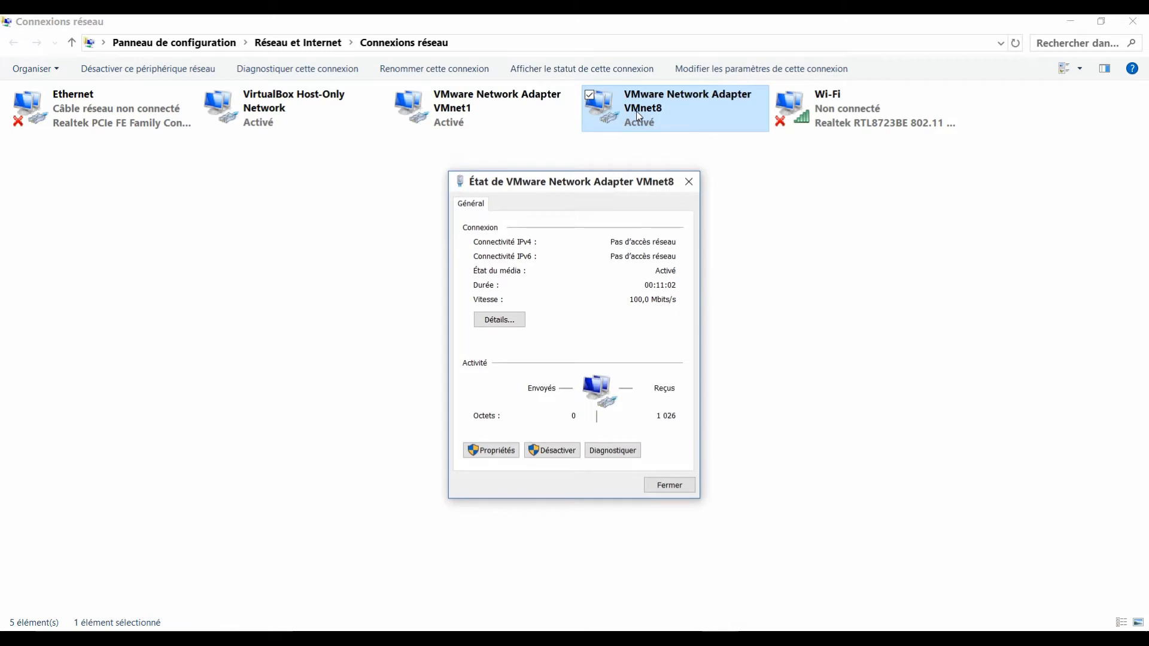
{"action": "left_click", "coordinate": [490, 451]}
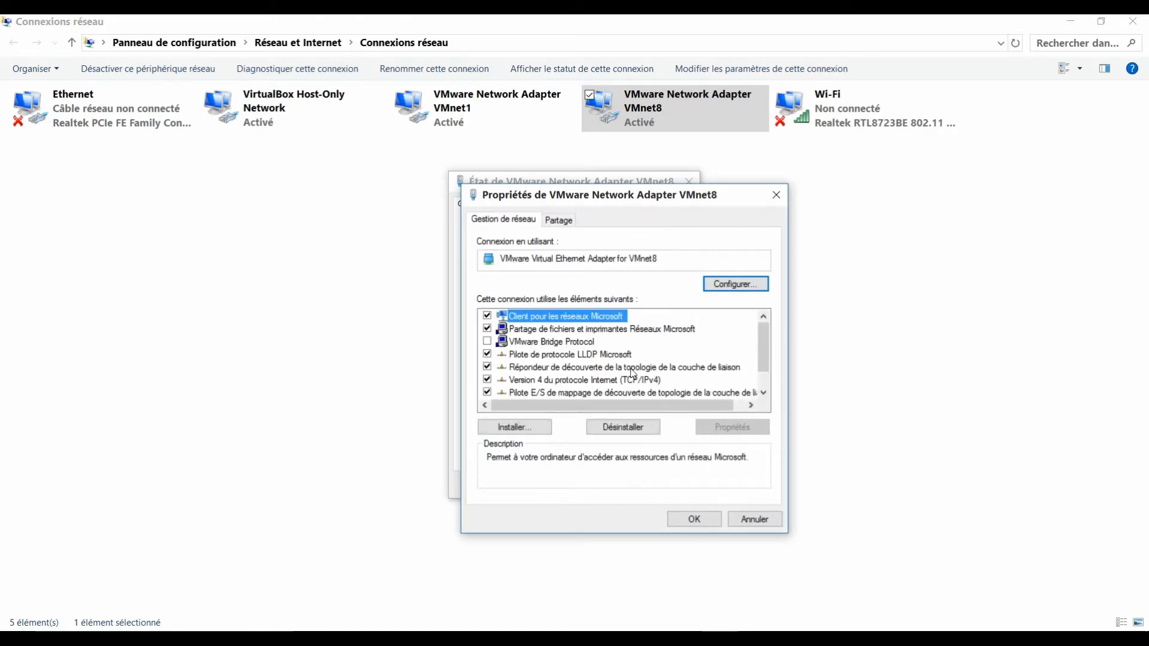
{"action": "double_click", "coordinate": [611, 381]}
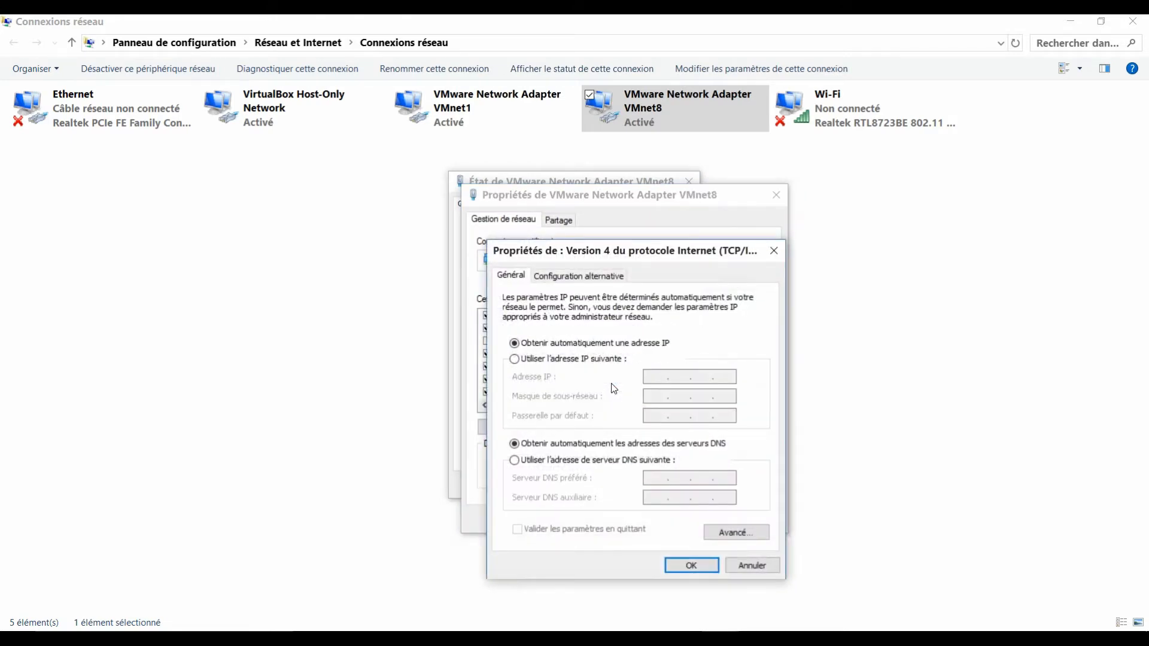
{"action": "left_click", "coordinate": [578, 362]}
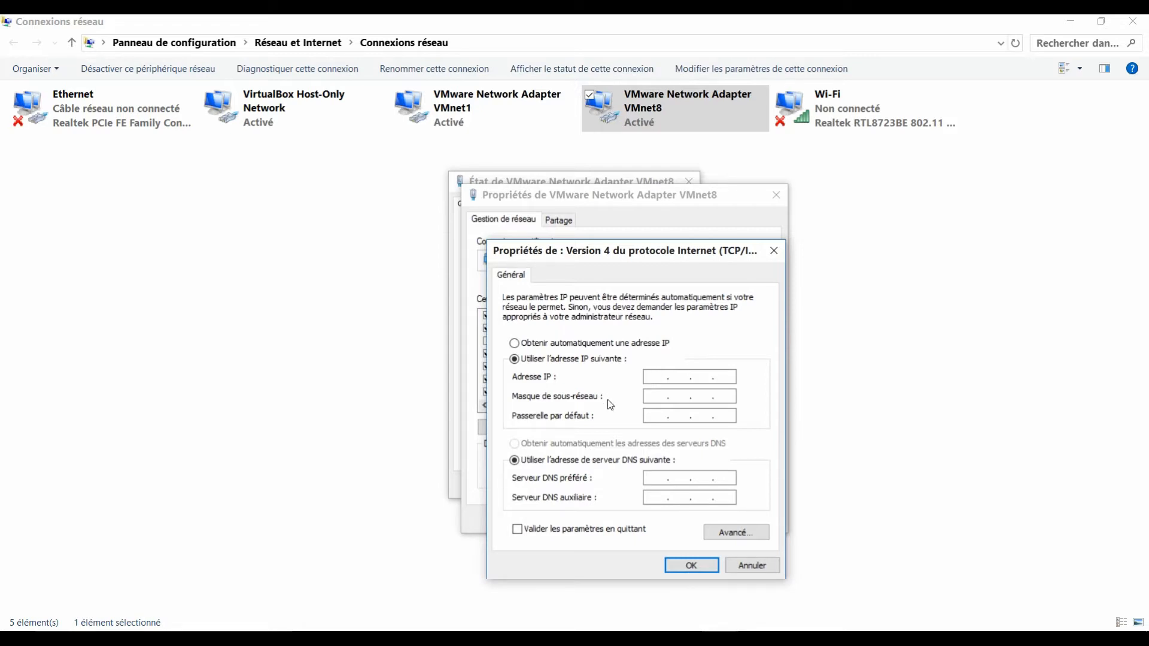
{"action": "type", "text": "192 . 168 . 10"}
{"action": "type", "text": ". 10"}
{"action": "key", "text": "Tab"}
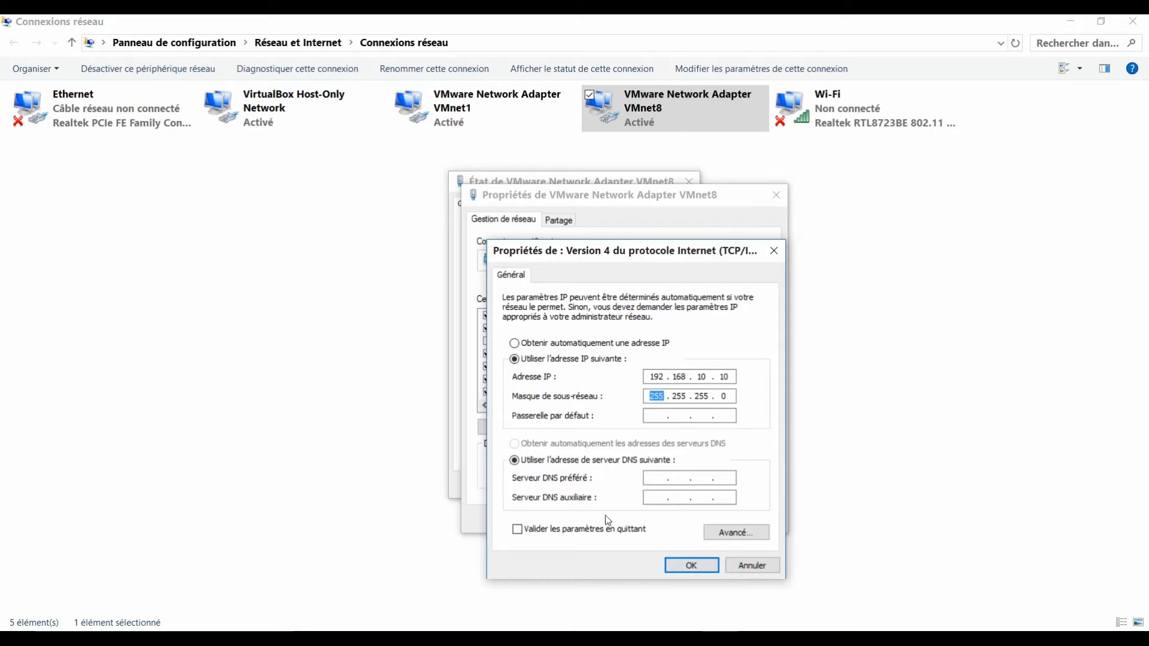
{"action": "left_click", "coordinate": [691, 566]}
{"action": "left_click", "coordinate": [688, 519]}
{"action": "left_click", "coordinate": [722, 623]}
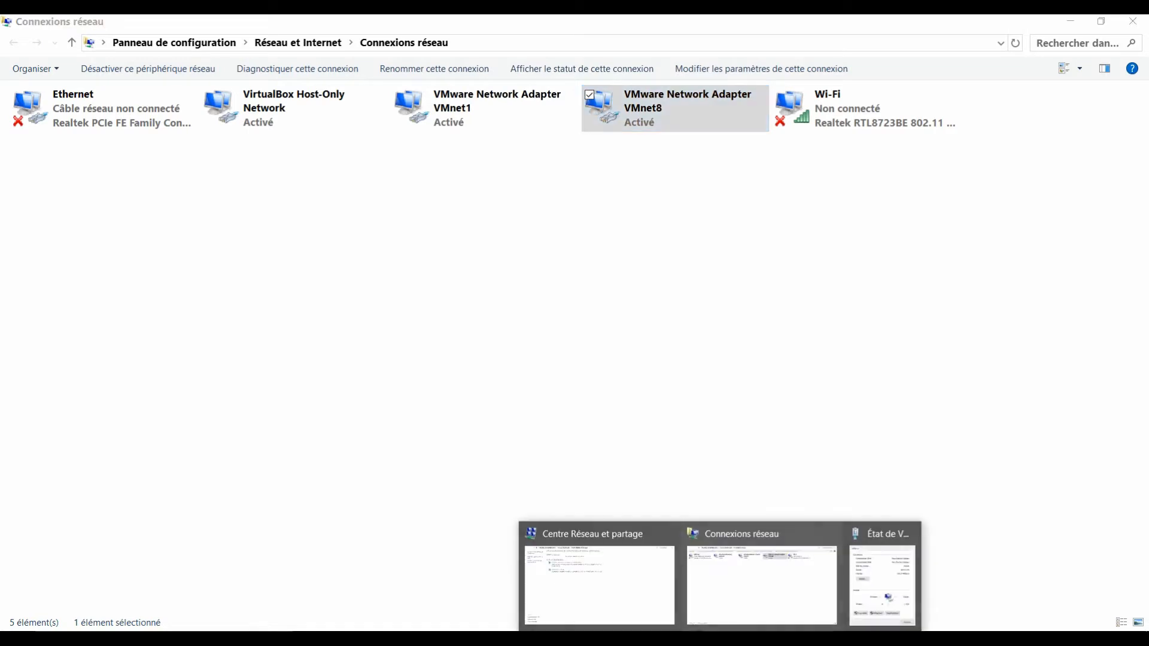
{"action": "left_click", "coordinate": [878, 593]}
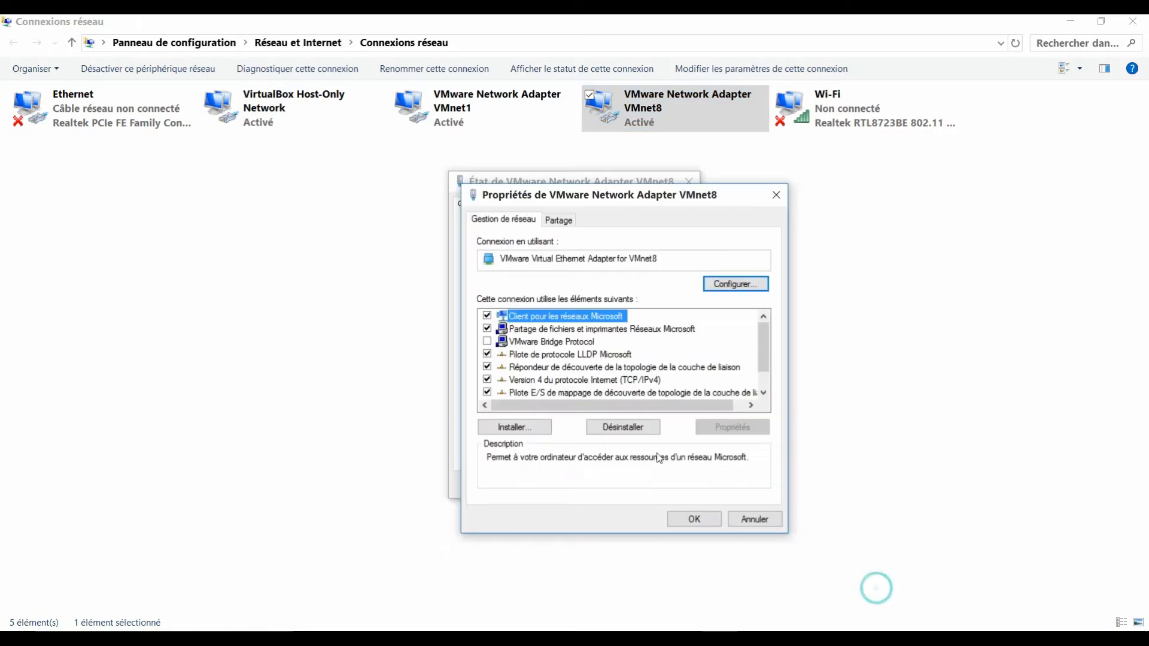
{"action": "left_click", "coordinate": [690, 519]}
{"action": "left_click", "coordinate": [668, 486]}
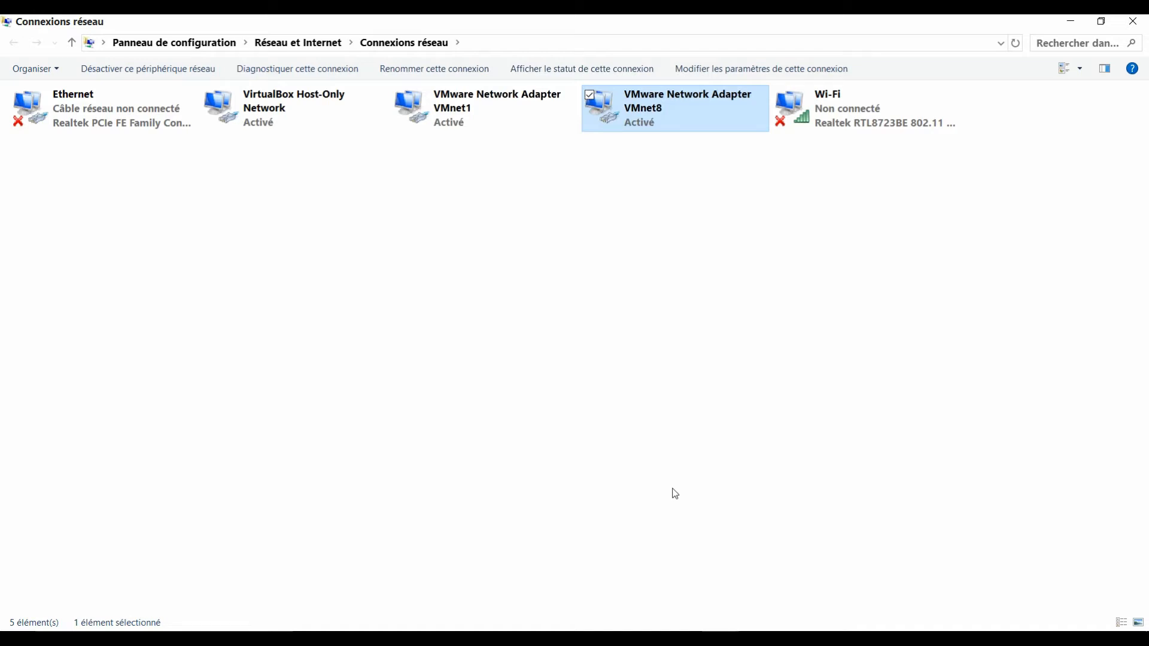
From an administrator command prompt on the host, add an inbound firewall rule named "regle" with netsh advfirewall that allows the icmpv4 protocol.
{"action": "key", "text": "super+x"}
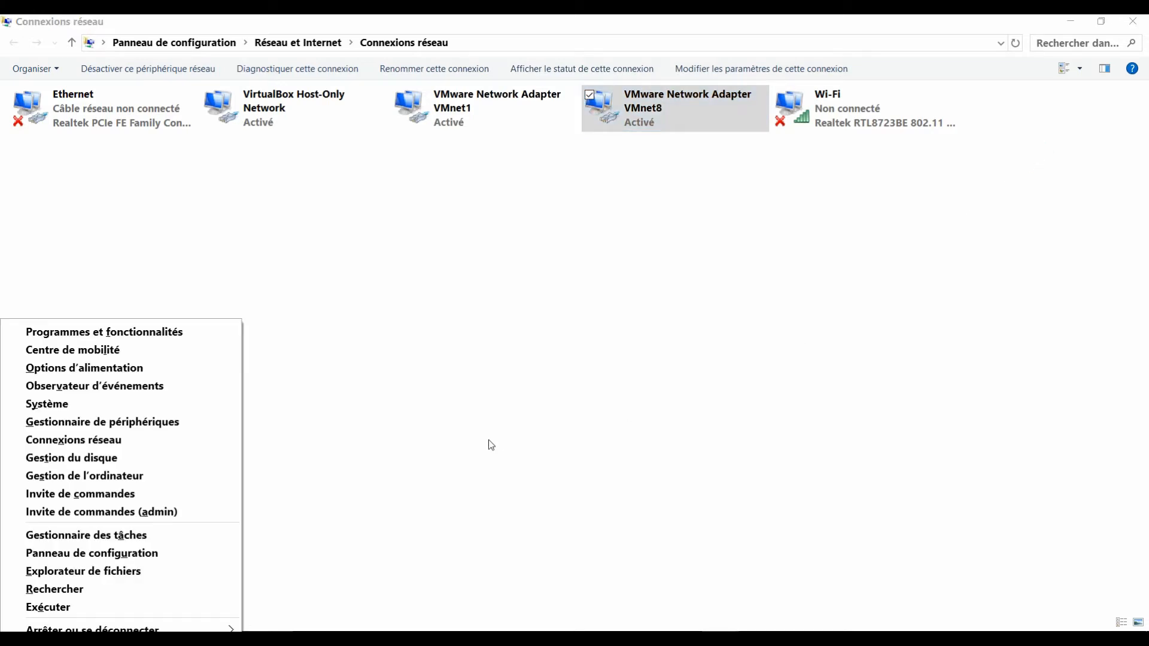
{"action": "left_click", "coordinate": [174, 516]}
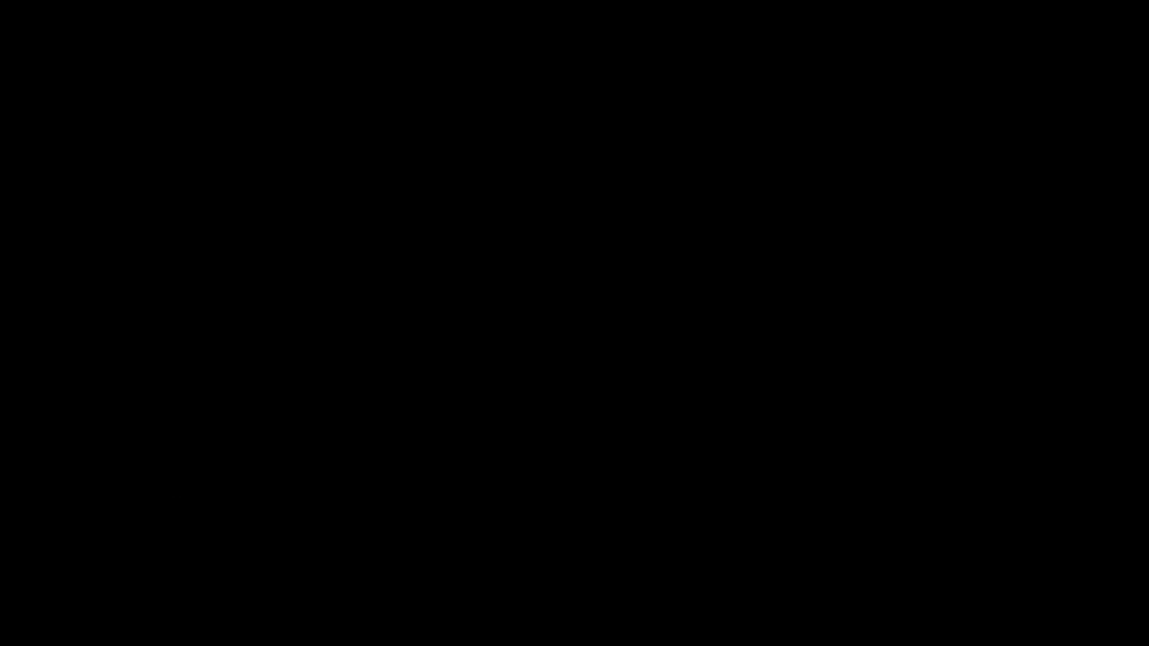
{"action": "left_click", "coordinate": [648, 367]}
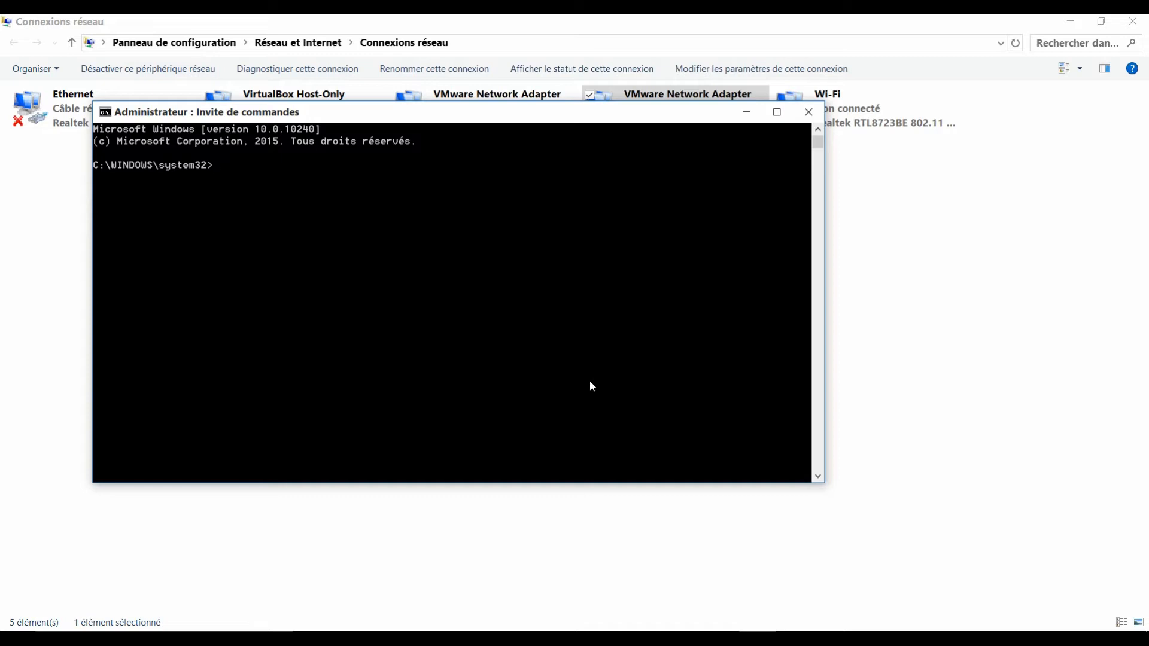
{"action": "type", "text": "netsha"}
{"action": "key", "text": "BackSpace"}
{"action": "type", "text": "advfirewall firew"}
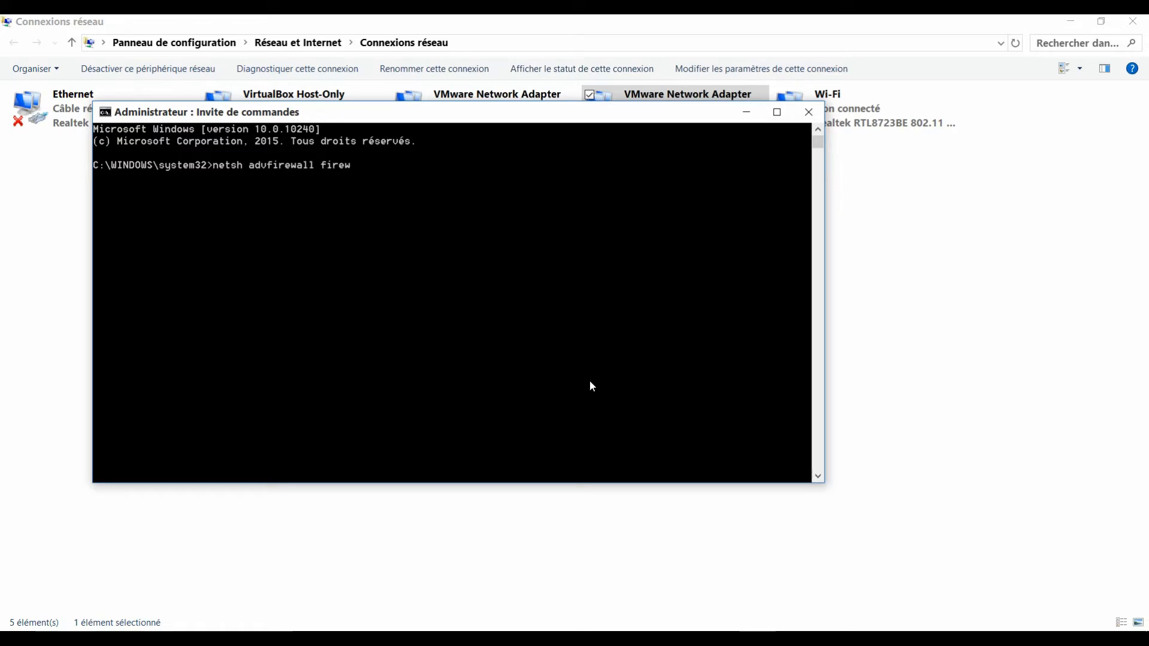
{"action": "type", "text": "all add rule name=\"regme"}
{"action": "key", "text": "BackSpace"}
{"action": "key", "text": "BackSpace"}
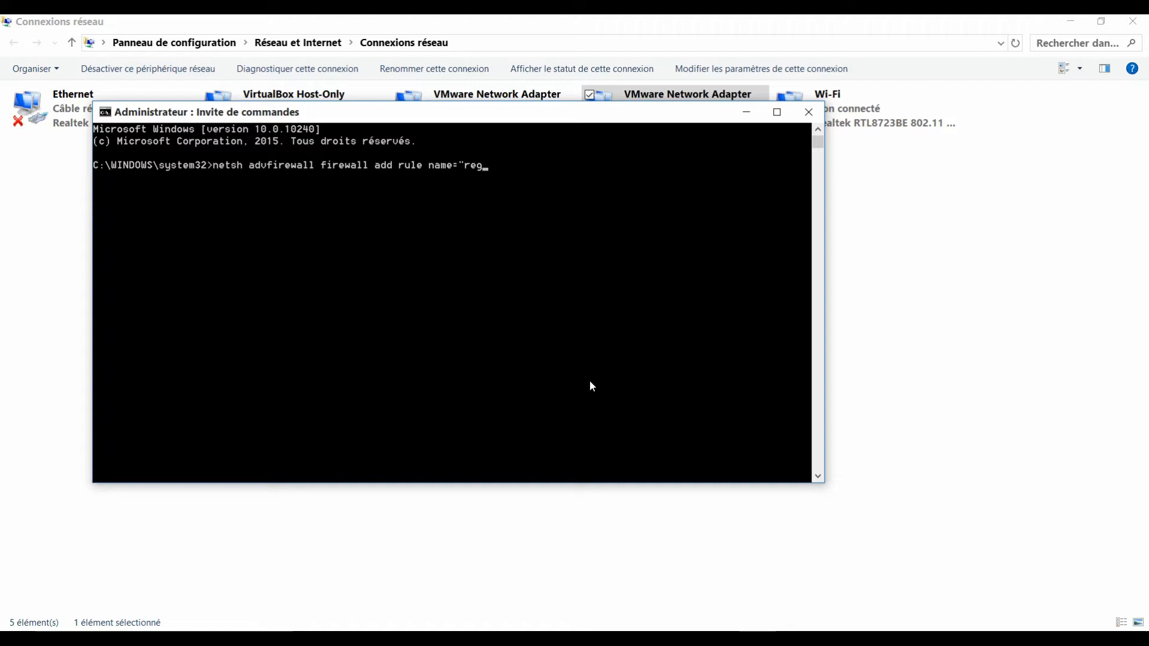
{"action": "type", "text": "le\" dir=in protocol=icmpv4 action=allow"}
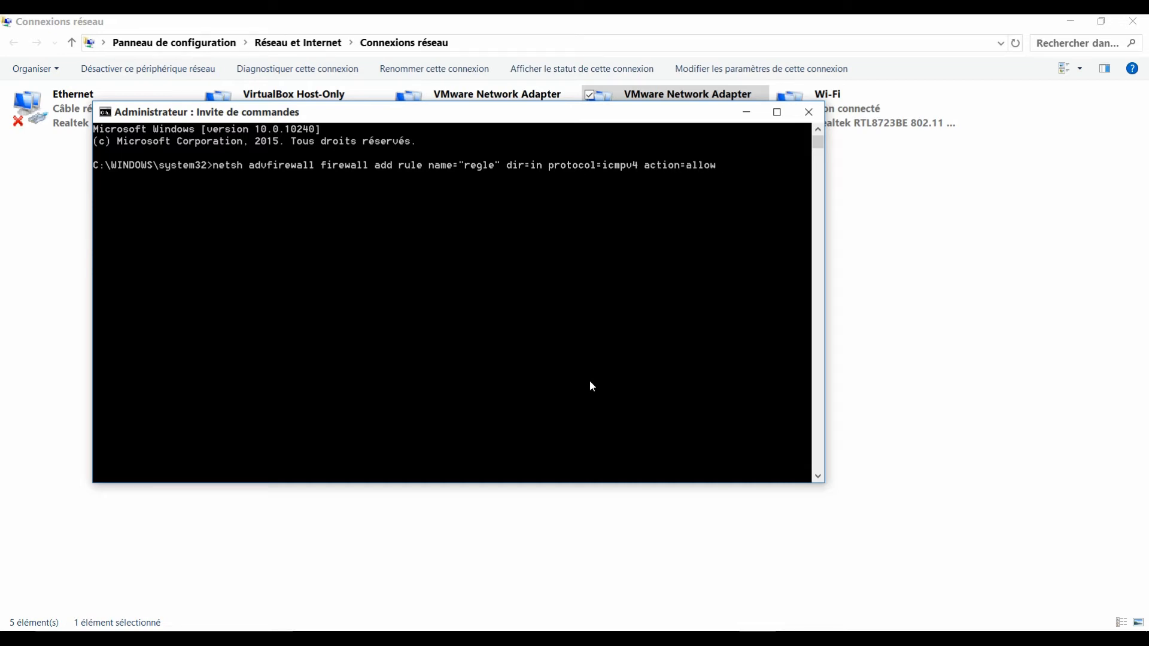
{"action": "key", "text": "Return"}
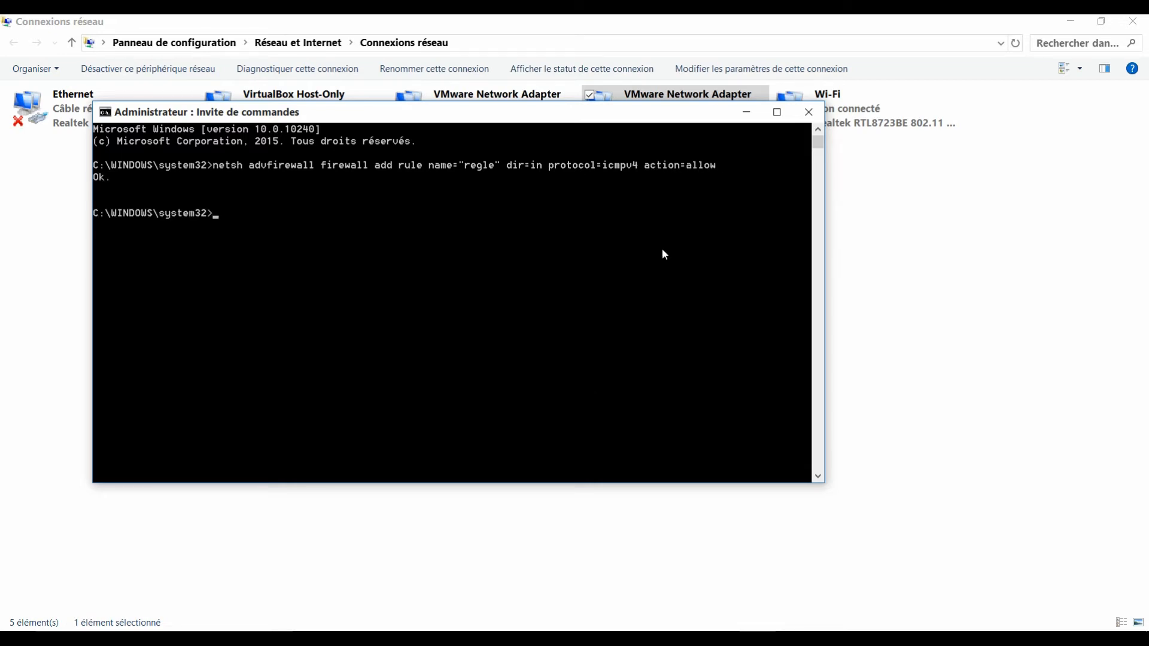
{"action": "left_click", "coordinate": [808, 112]}
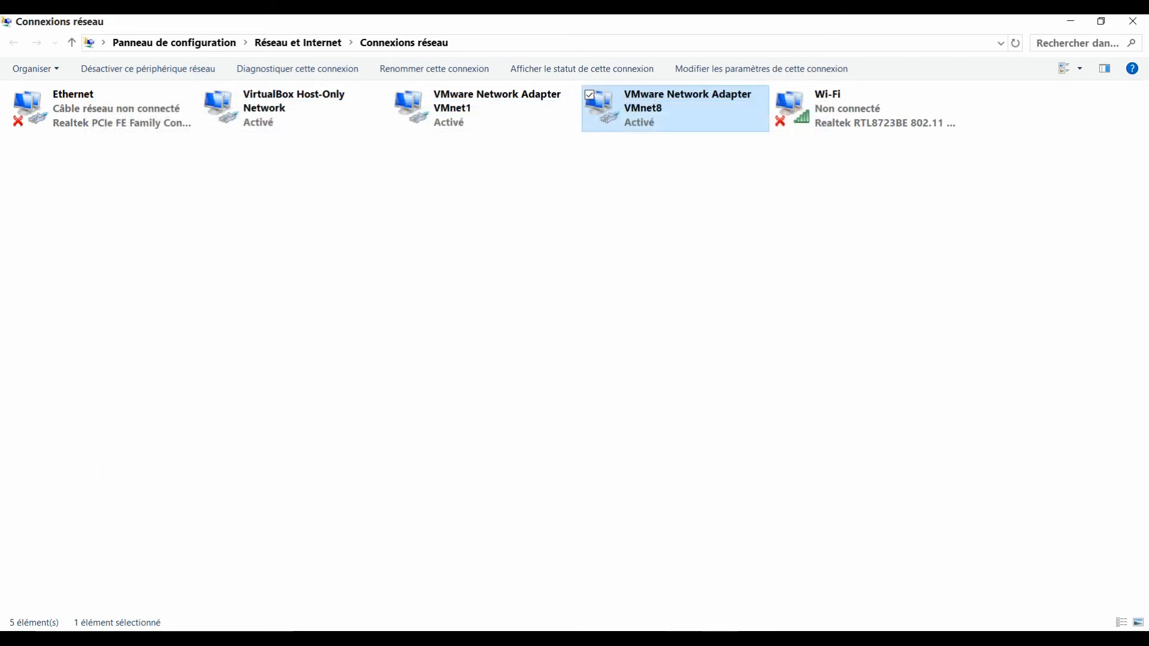
Switch back to the Windows Server 2012 virtual machine and ping the host at 192.168.10.10 from a command prompt.
{"action": "mouse_move", "coordinate": [684, 638]}
{"action": "left_click", "coordinate": [745, 559]}
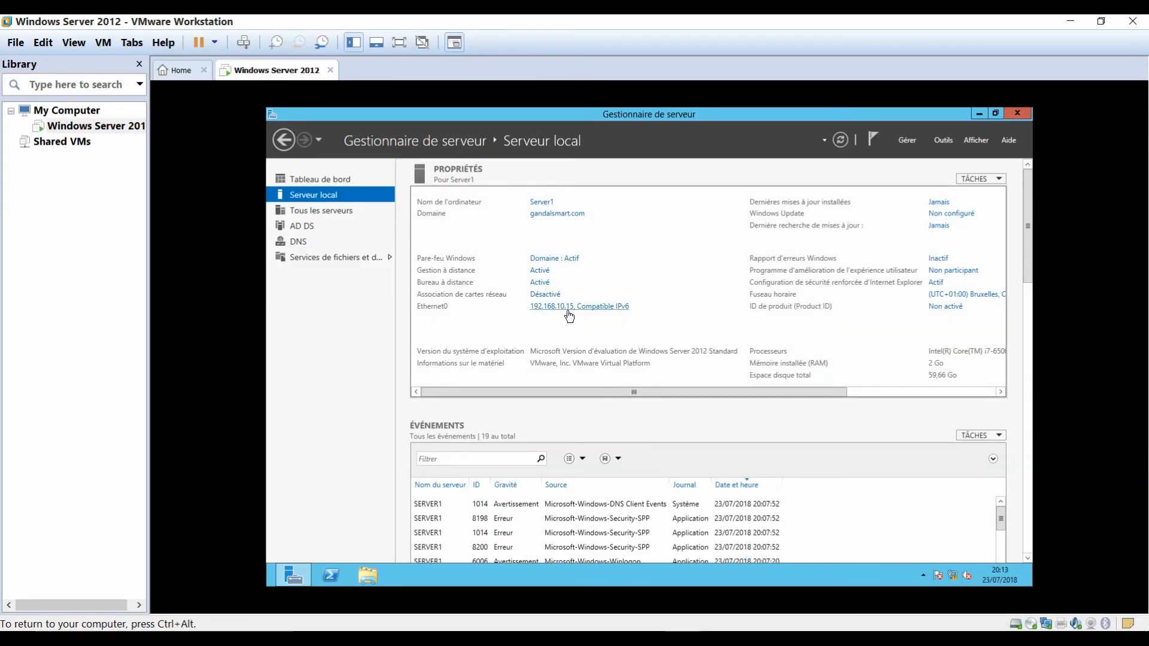
{"action": "key", "text": "super+x"}
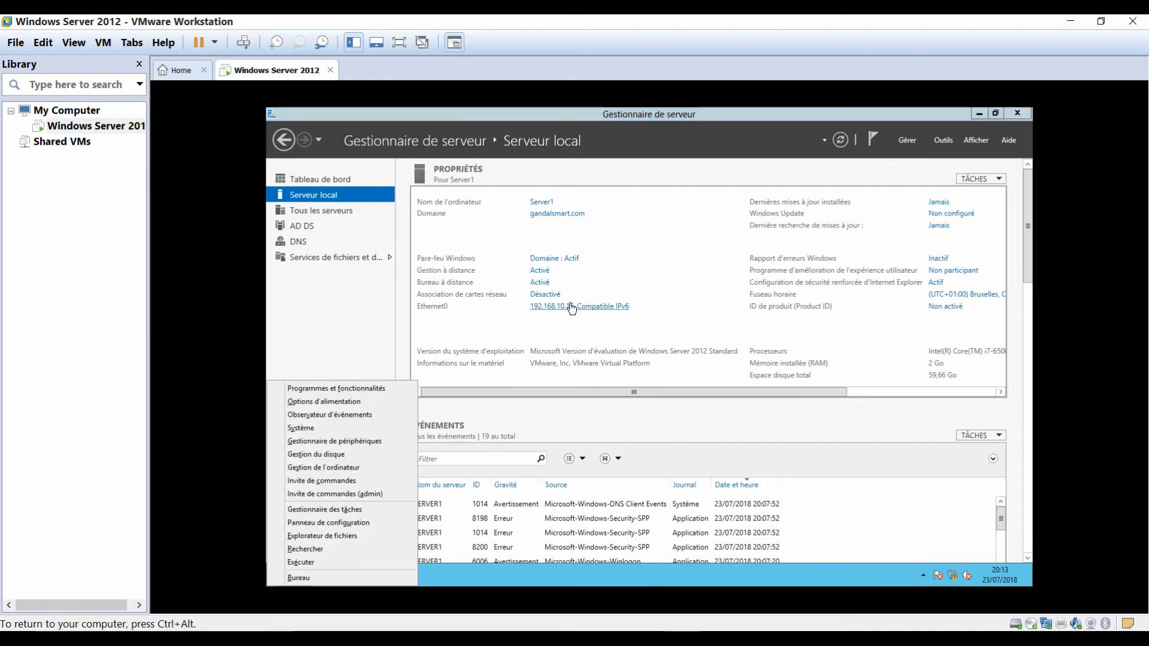
{"action": "left_click", "coordinate": [430, 419]}
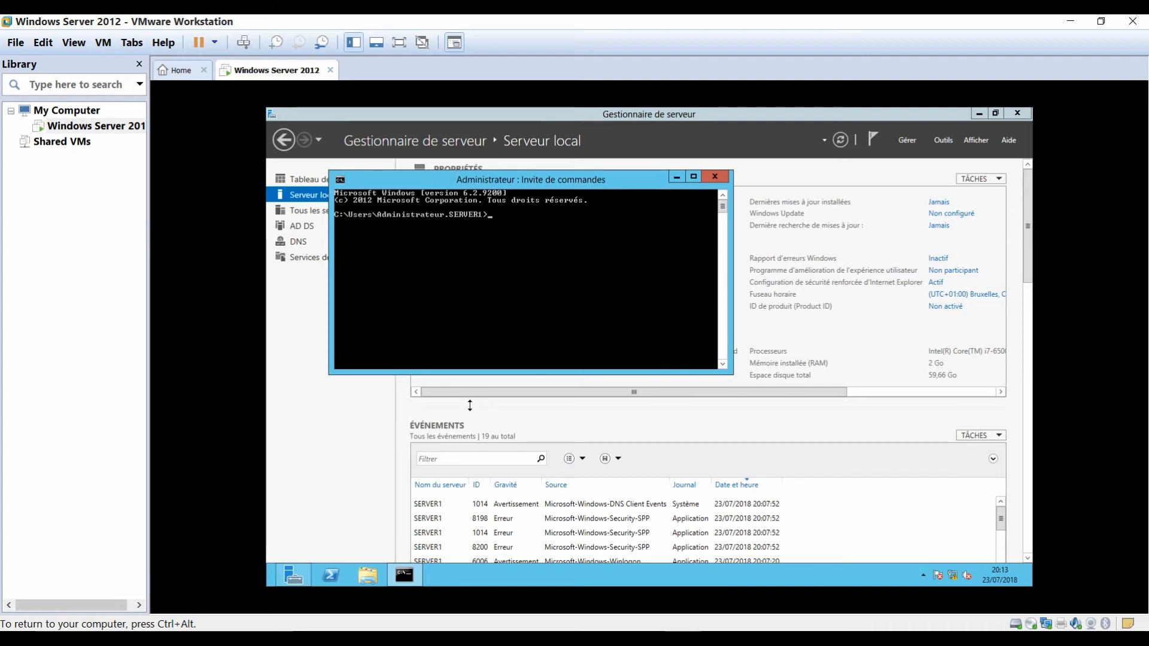
{"action": "type", "text": "ping 19"}
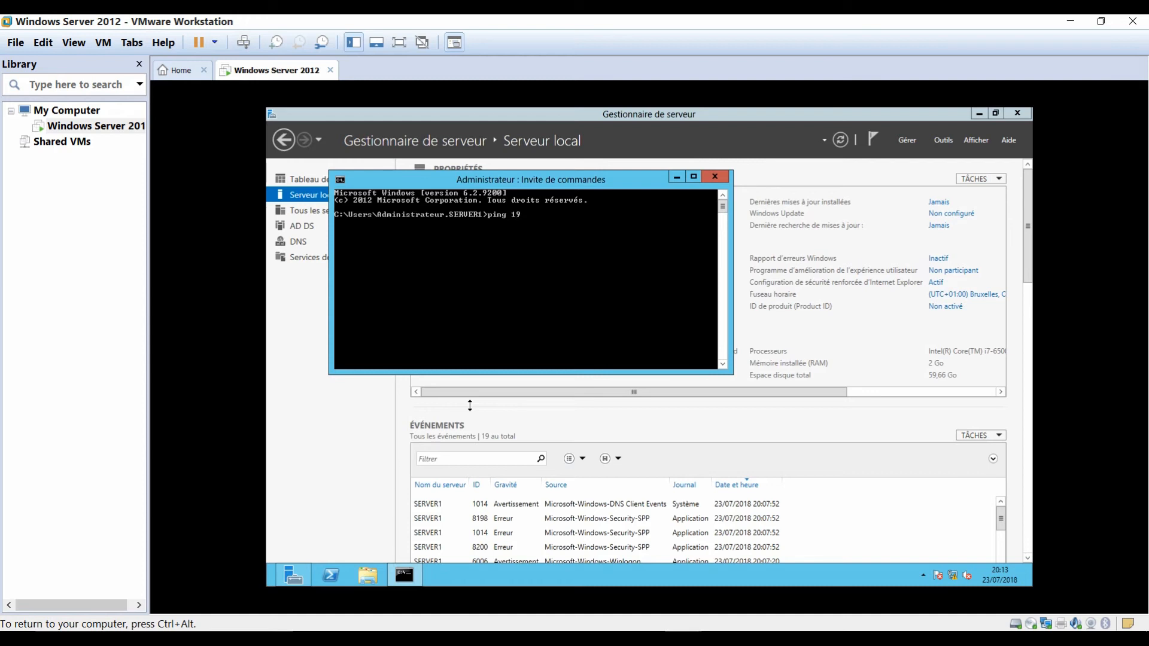
{"action": "type", "text": "2.168.10.1"}
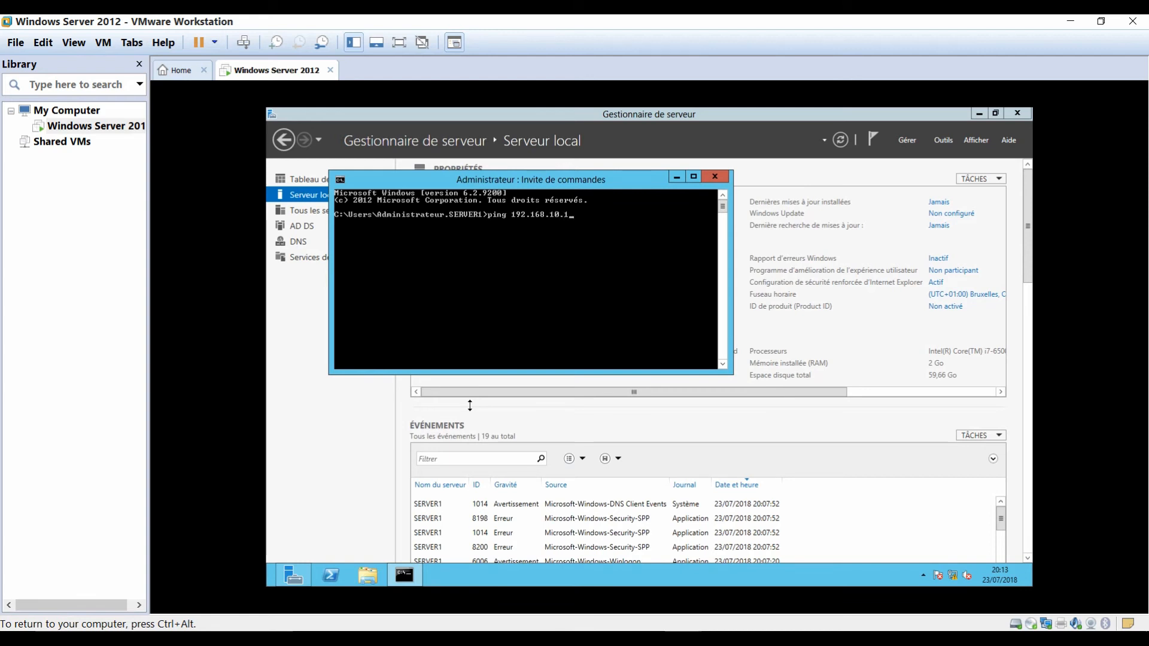
{"action": "type", "text": "0"}
{"action": "key", "text": "Return"}
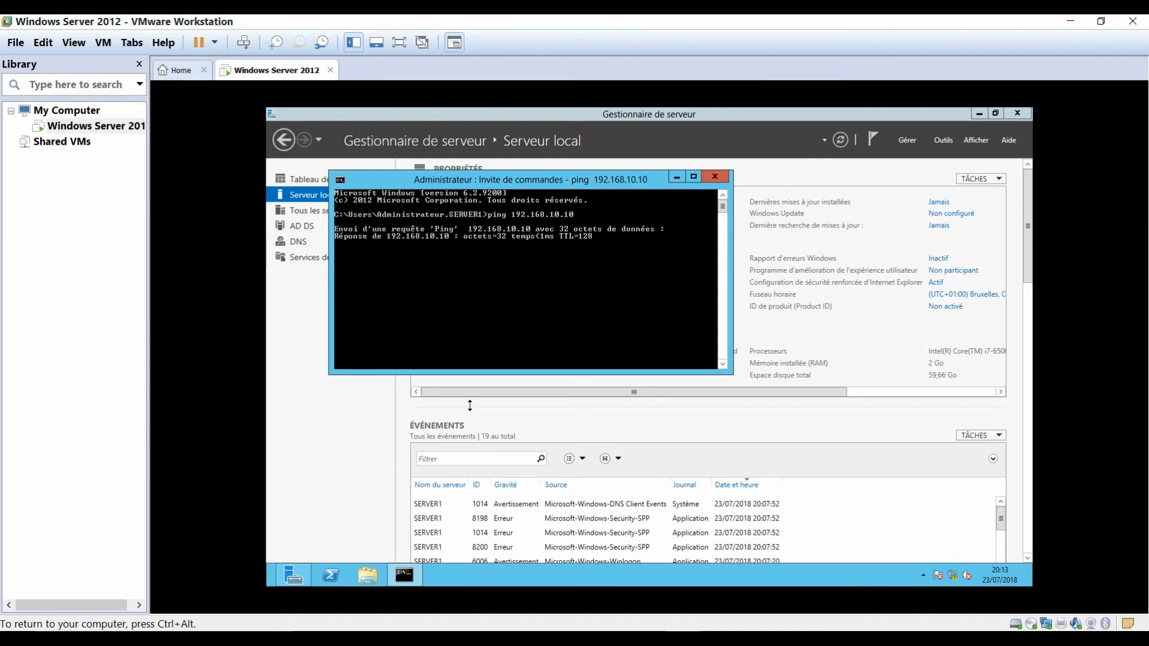